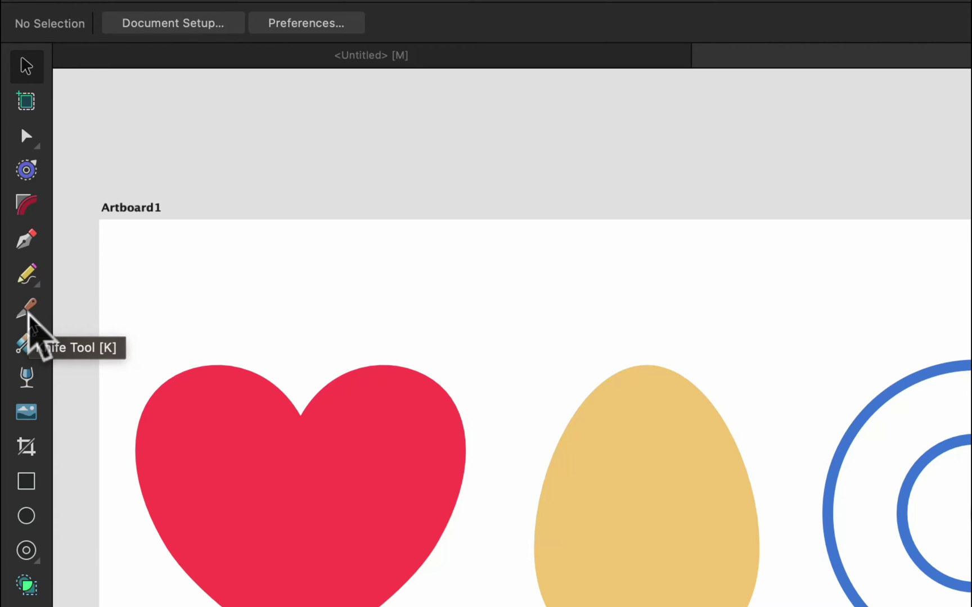
# - Activate the Knife tool and try a cut down through the unselected heart
pyautogui.click(28, 312)
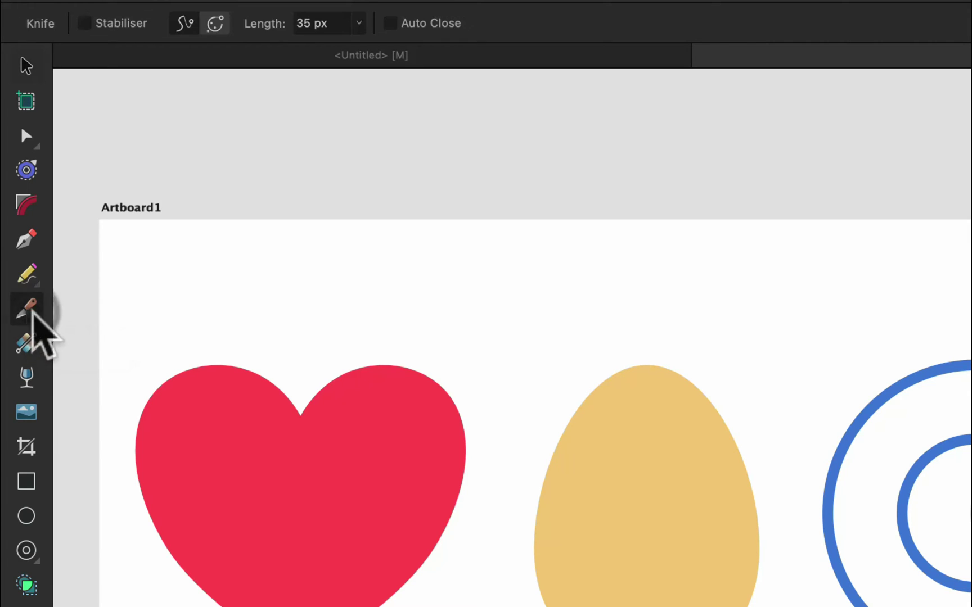
pyautogui.moveTo(300, 341); pyautogui.dragTo(301, 606)
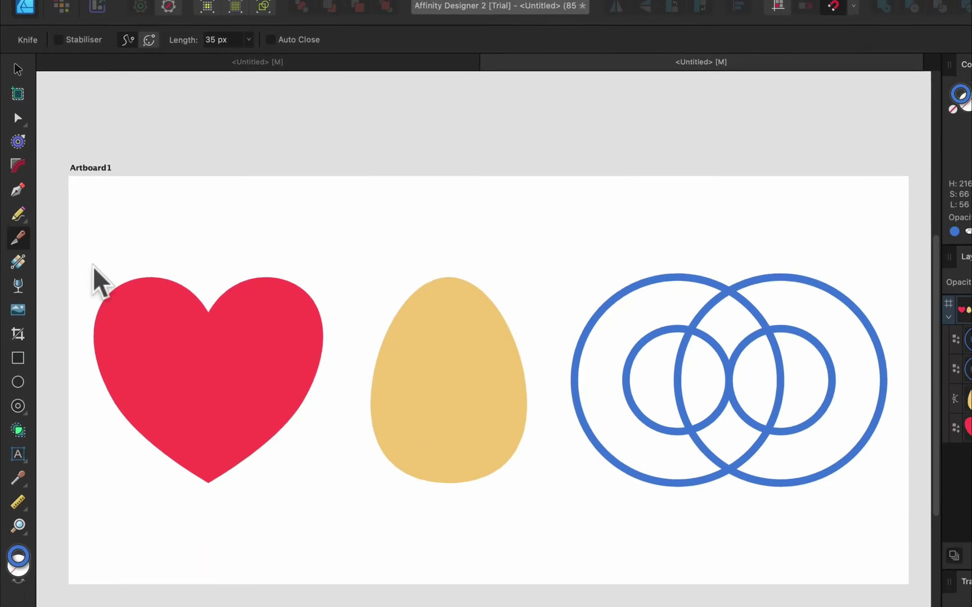
# - Select and zoom to the heart, then knife a zig-zag from its notch to its point
pyautogui.moveTo(122, 328); pyautogui.dragTo(227, 433)
pyautogui.moveTo(132, 286); pyautogui.dragTo(289, 464)
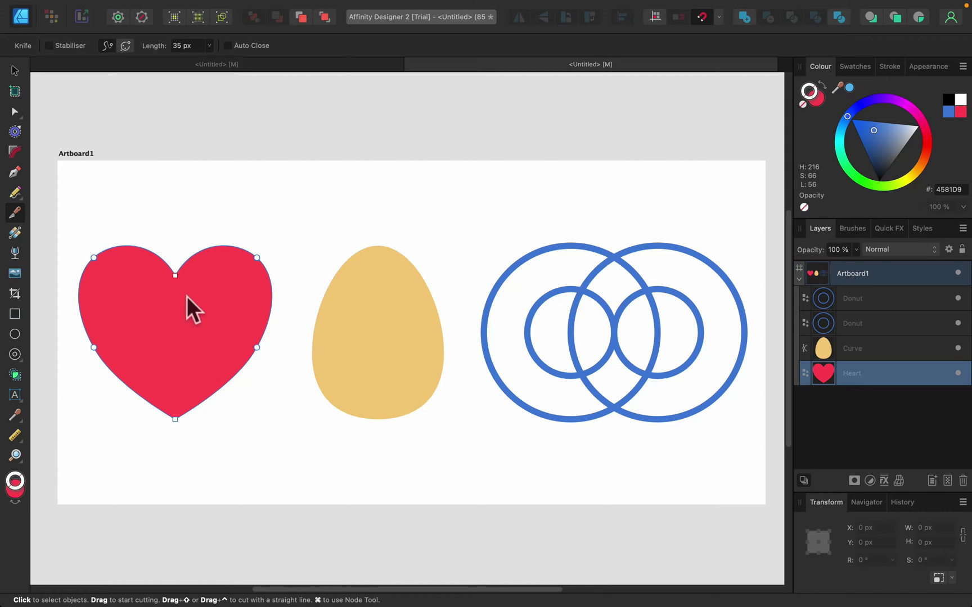
pyautogui.press('super+equal')
pyautogui.press('super+equal')
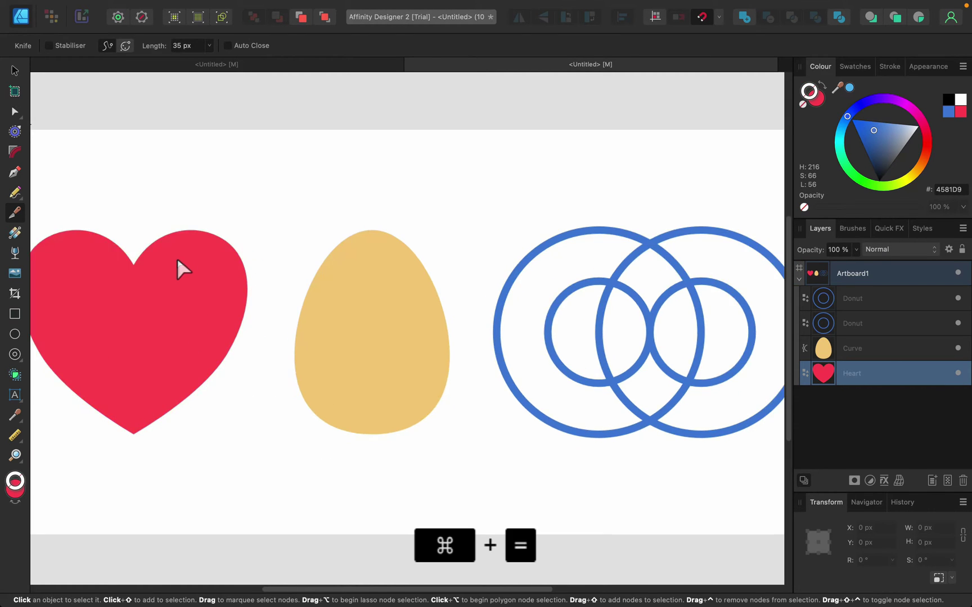
pyautogui.press('space')
pyautogui.moveTo(139, 281); pyautogui.dragTo(631, 304)
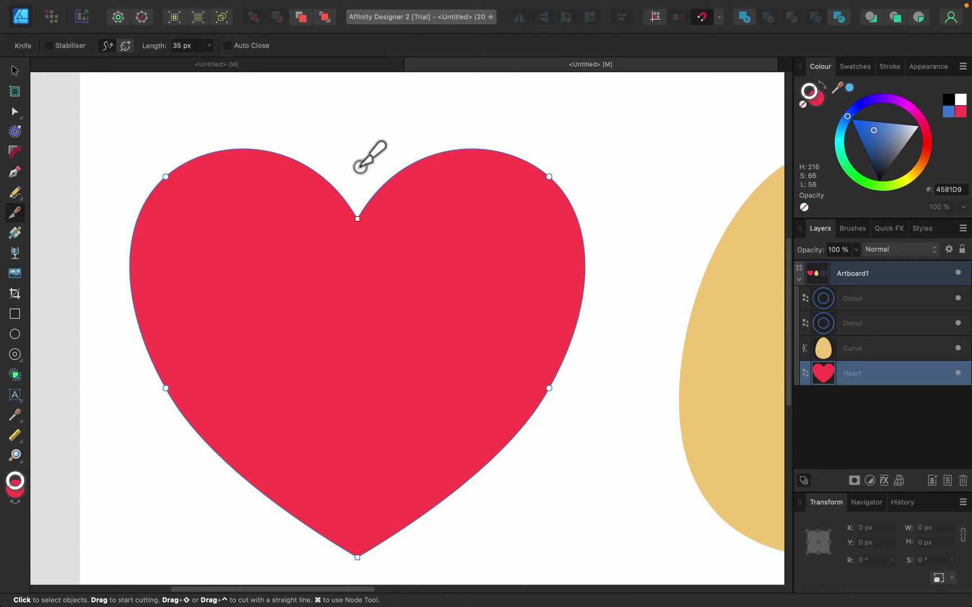
pyautogui.moveTo(359, 166)
pyautogui.mouseDown()
pyautogui.moveTo(345, 243)
pyautogui.moveTo(367, 279)
pyautogui.moveTo(342, 309)
pyautogui.moveTo(369, 352)
pyautogui.mouseUp()
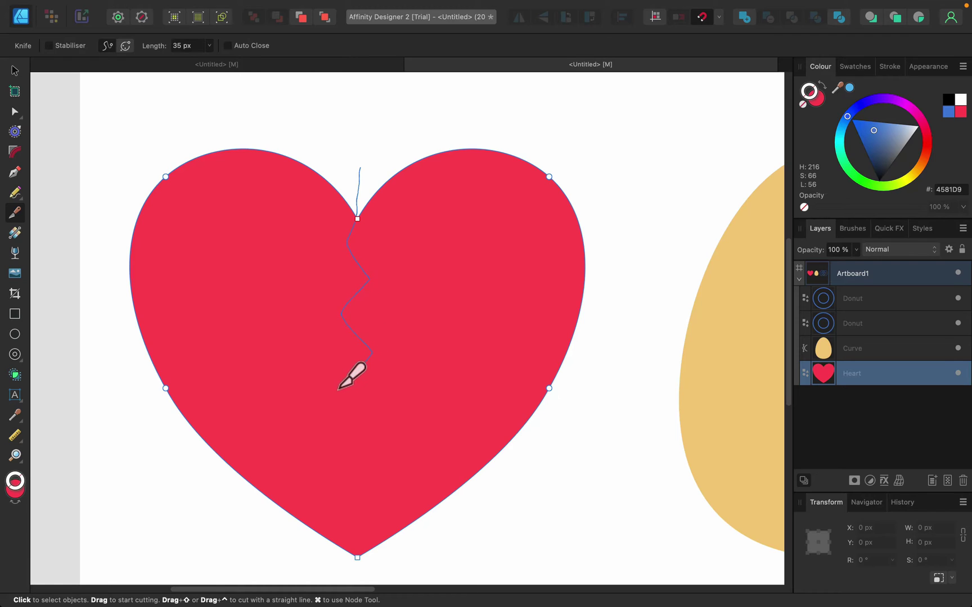
pyautogui.moveTo(339, 389)
pyautogui.mouseDown()
pyautogui.moveTo(381, 432)
pyautogui.moveTo(340, 470)
pyautogui.moveTo(378, 512)
pyautogui.moveTo(340, 539)
pyautogui.moveTo(376, 572)
pyautogui.mouseUp()
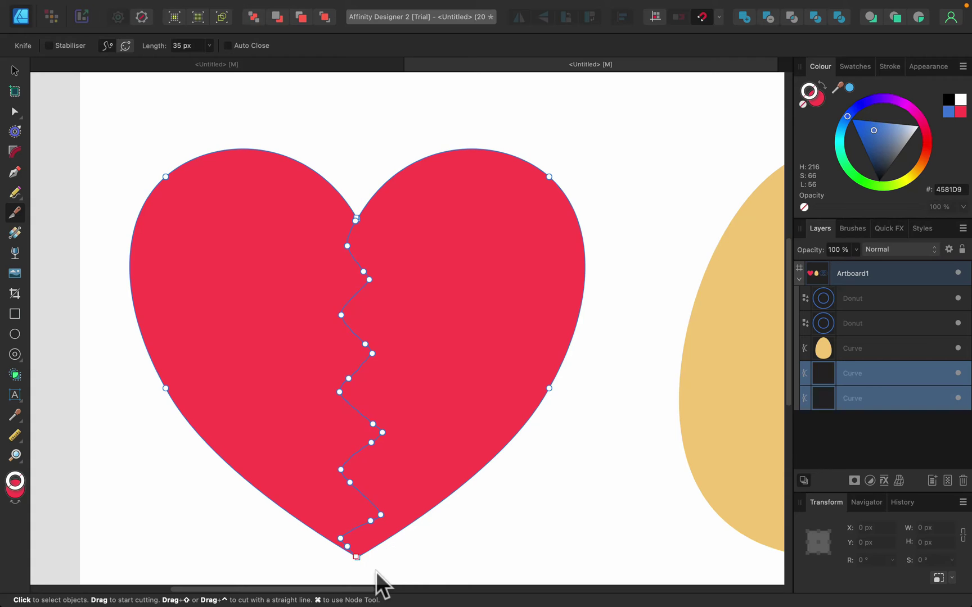
# - Move the right heart half slightly right and tilt it a few degrees
pyautogui.click(14, 71)
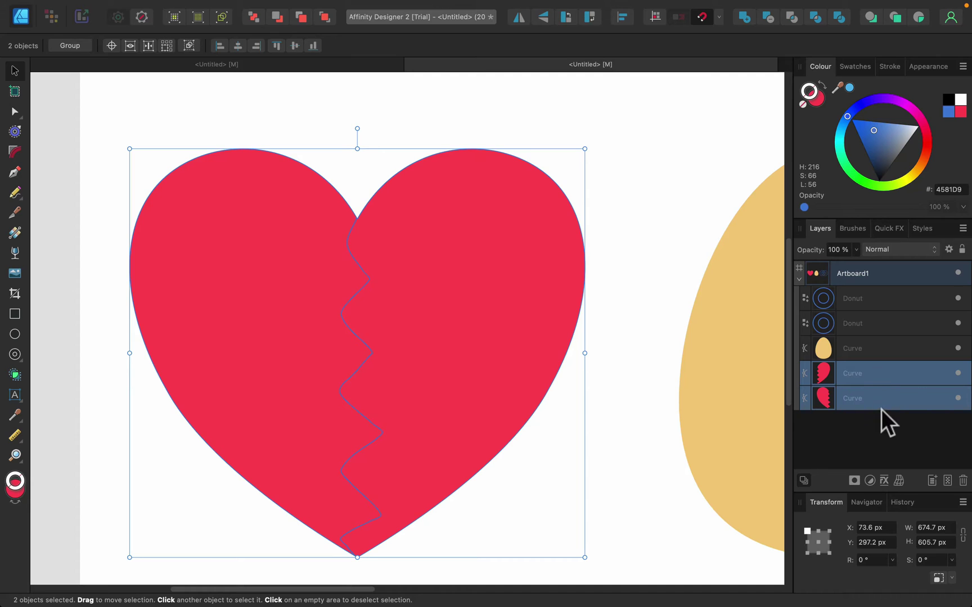
pyautogui.click(641, 229)
pyautogui.click(539, 261)
pyautogui.moveTo(481, 297); pyautogui.dragTo(498, 294)
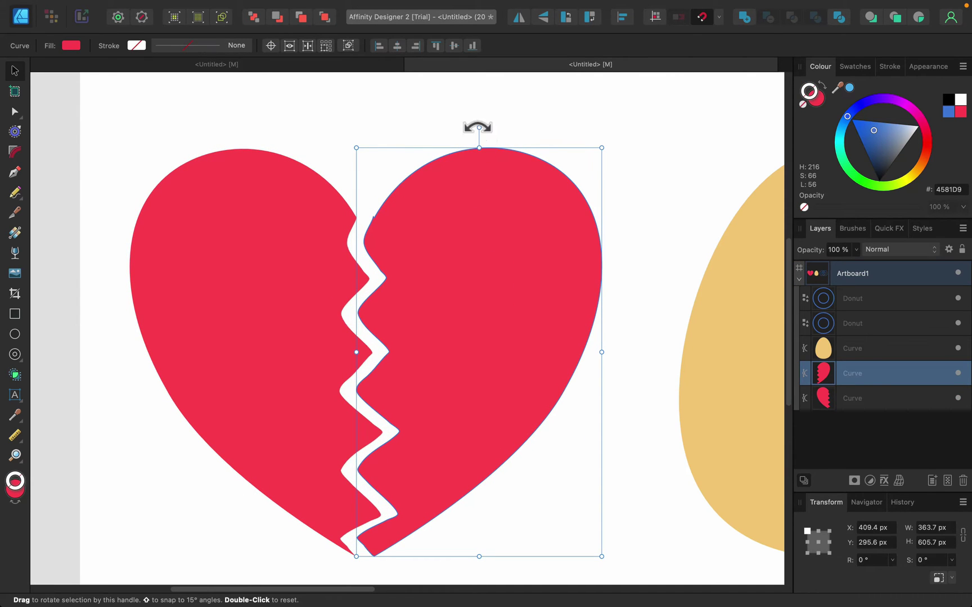
pyautogui.moveTo(477, 126); pyautogui.dragTo(496, 123)
# - Move the left heart half up-left and rotate it 4.4° to widen the gap
pyautogui.click(307, 275)
pyautogui.moveTo(308, 274); pyautogui.dragTo(286, 266)
pyautogui.moveTo(231, 118); pyautogui.dragTo(217, 113)
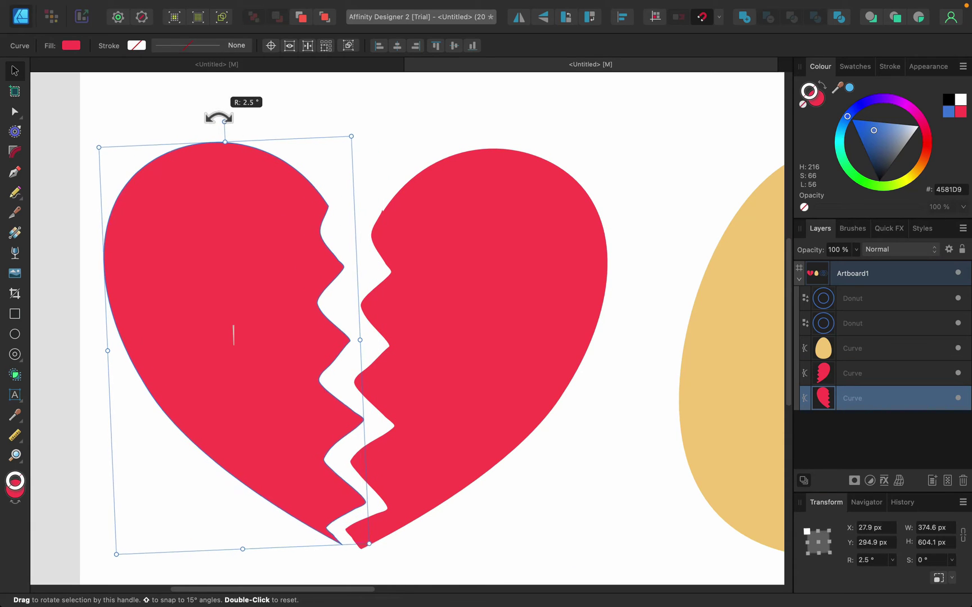
pyautogui.moveTo(261, 231); pyautogui.dragTo(258, 235)
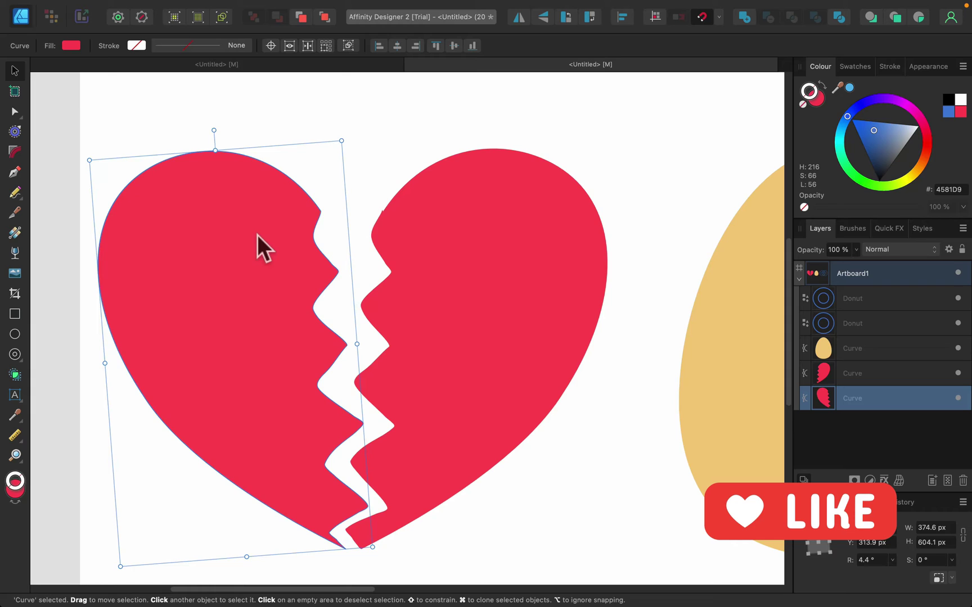
# - Reshape the left heart half's crack edge by dragging a node up-left, then deselect
pyautogui.click(14, 111)
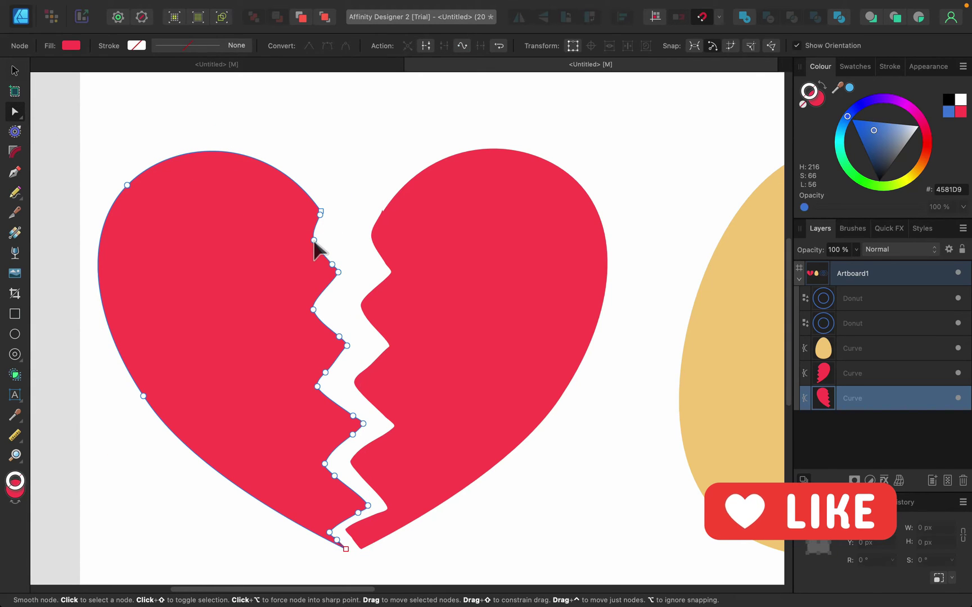
pyautogui.moveTo(314, 240); pyautogui.dragTo(306, 243)
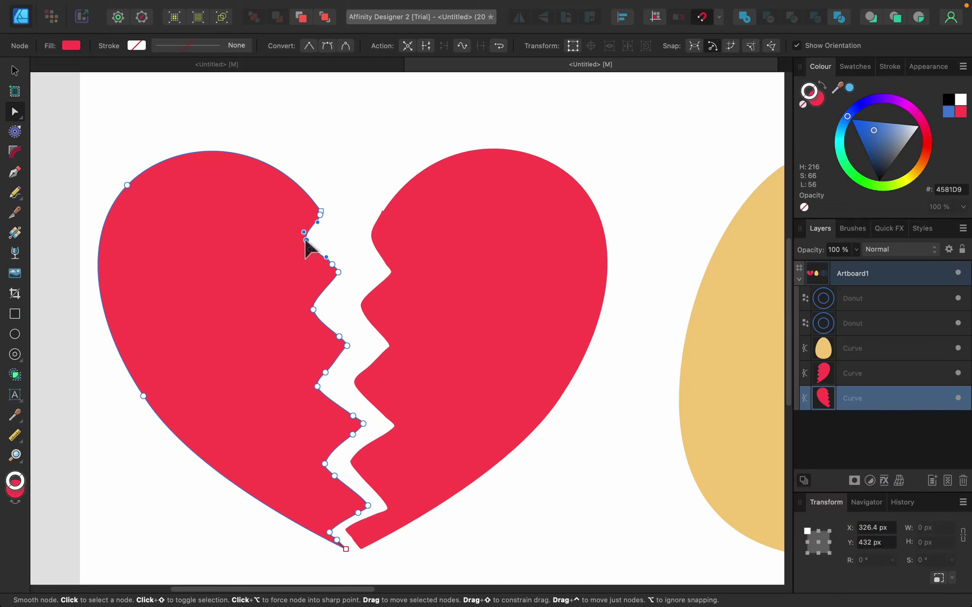
pyautogui.click(313, 309)
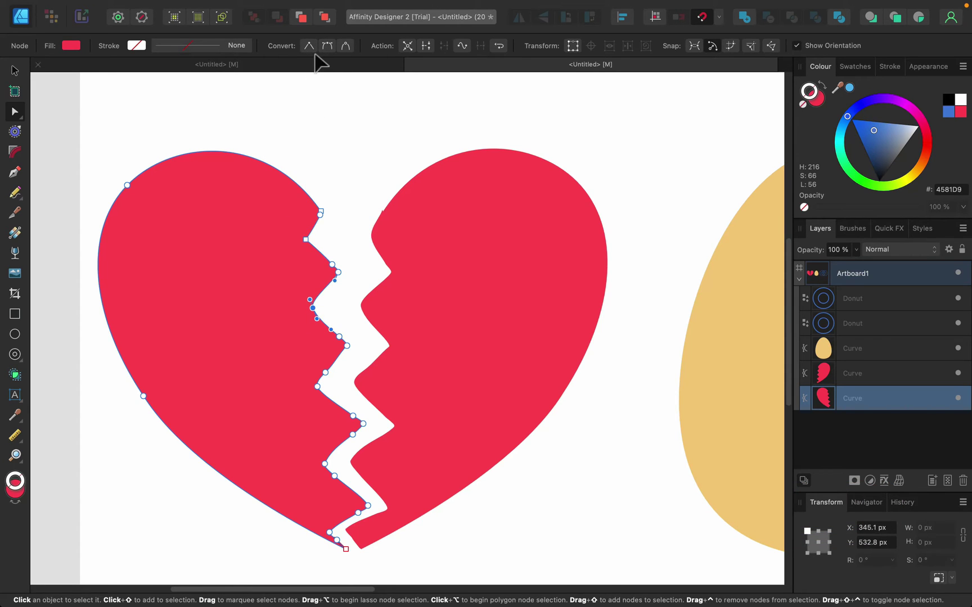
pyautogui.click(330, 122)
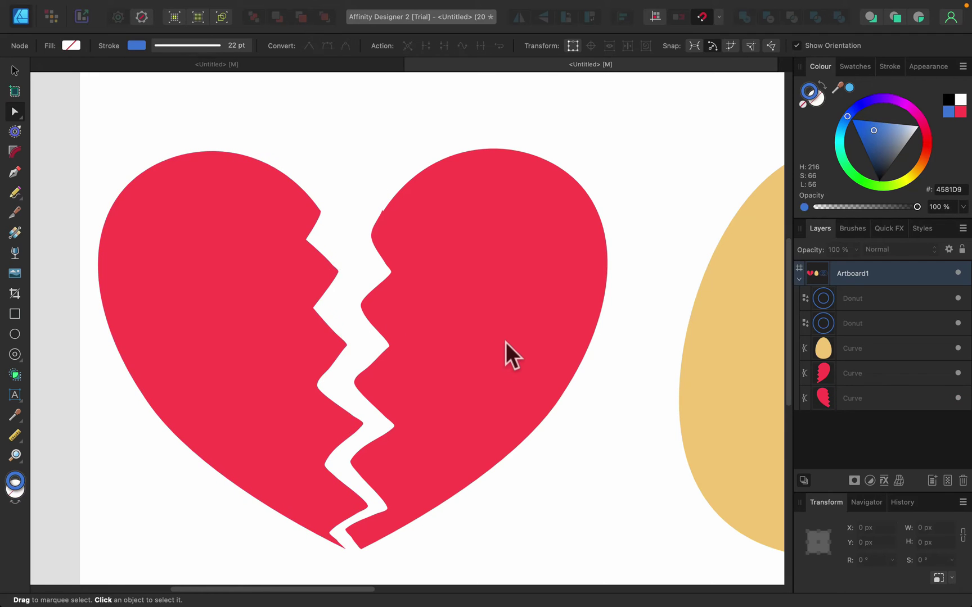
# - Pan to the yellow egg, select it, and knife a wavy cut across it
pyautogui.press('space')
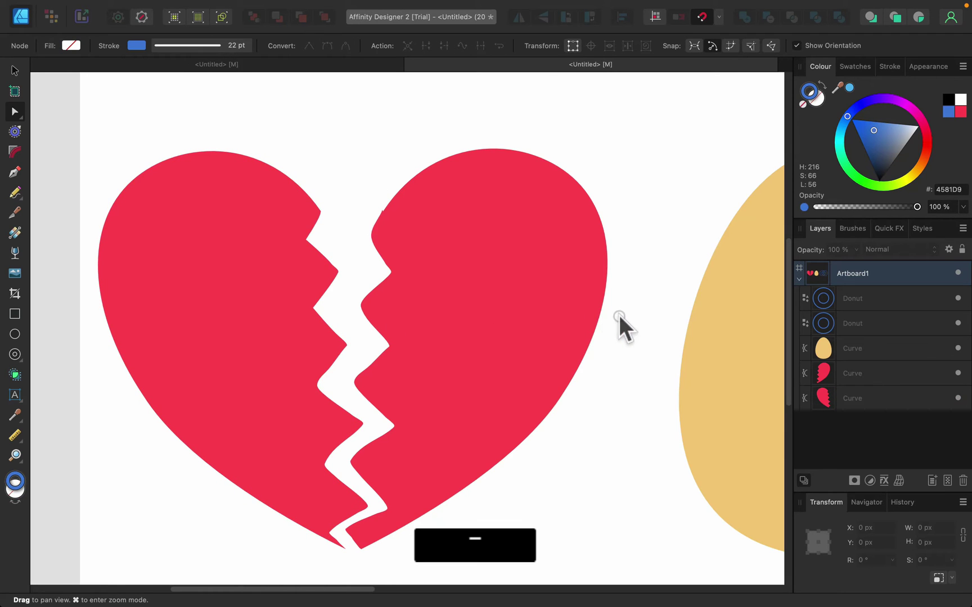
pyautogui.moveTo(618, 315); pyautogui.dragTo(223, 291)
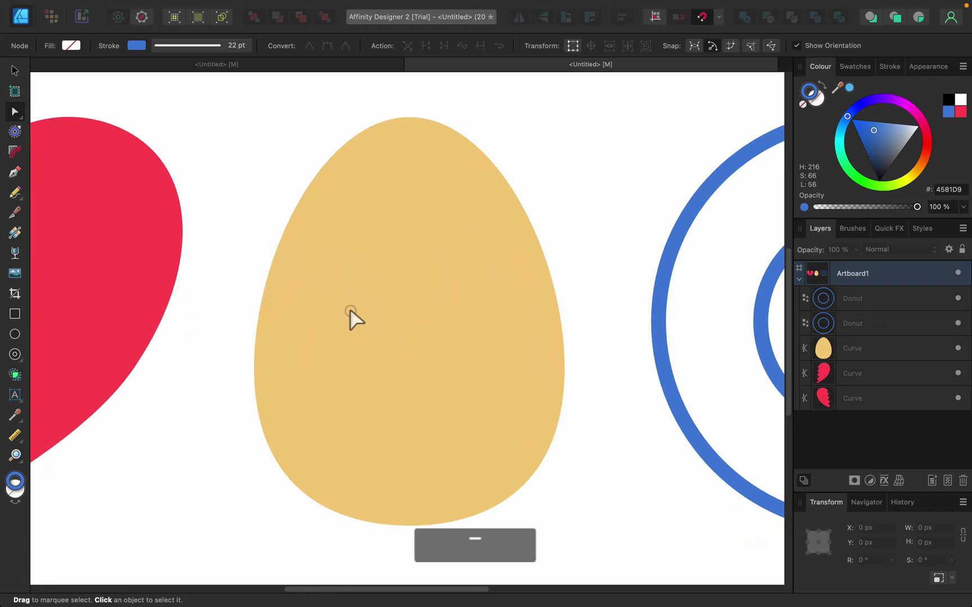
pyautogui.click(349, 313)
pyautogui.click(15, 213)
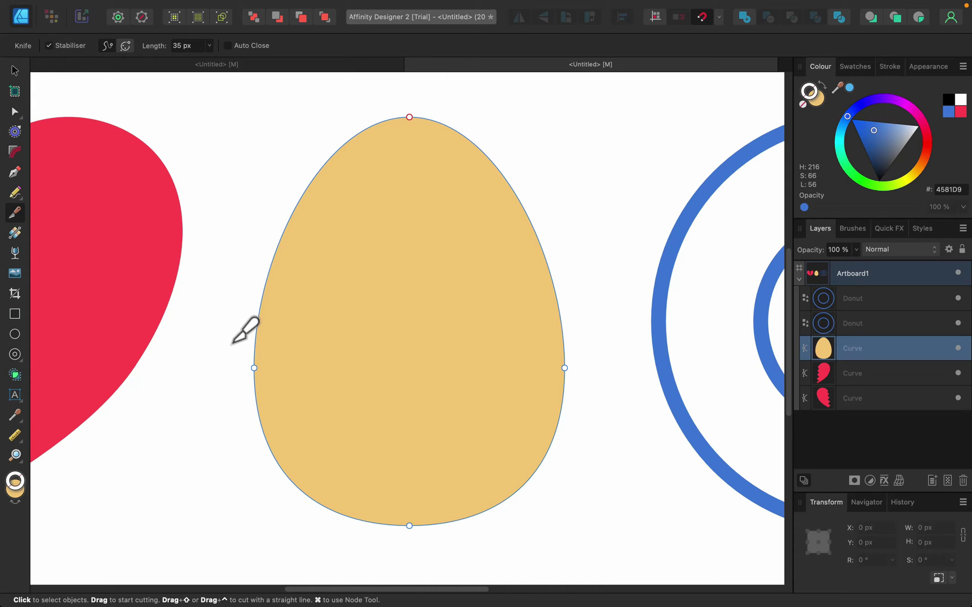
pyautogui.moveTo(233, 343)
pyautogui.mouseDown()
pyautogui.moveTo(268, 316)
pyautogui.moveTo(331, 344)
pyautogui.moveTo(424, 317)
pyautogui.moveTo(491, 355)
pyautogui.moveTo(548, 327)
pyautogui.moveTo(593, 347)
pyautogui.moveTo(610, 332)
pyautogui.mouseUp()
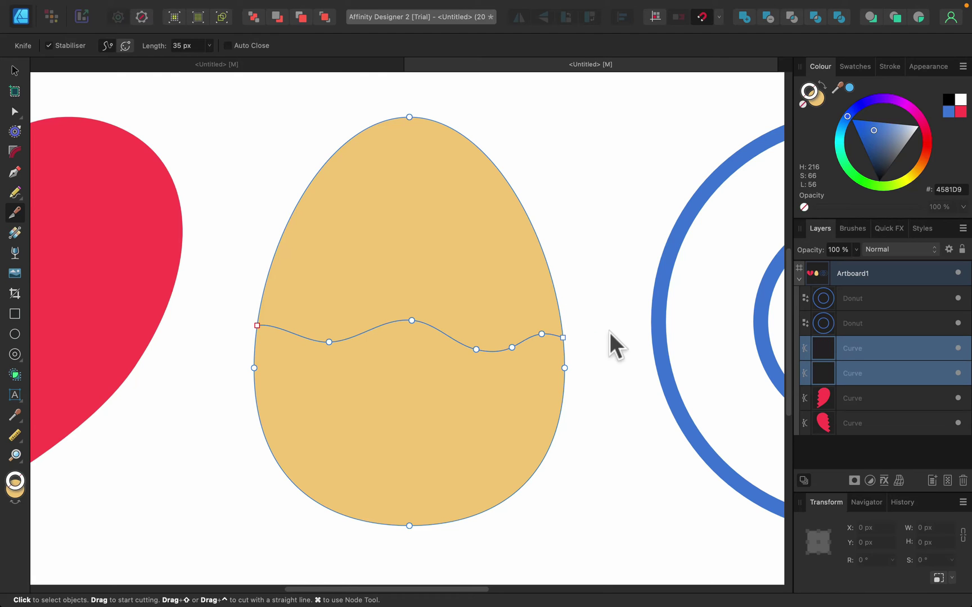
# - Lift the egg's top half upward to open a gap
pyautogui.click(12, 71)
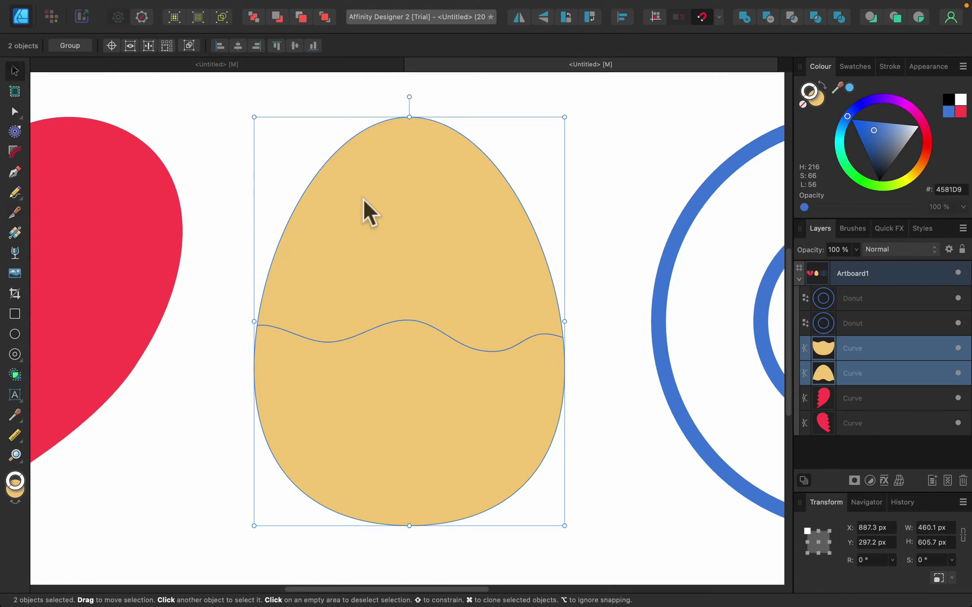
pyautogui.click(401, 220)
pyautogui.moveTo(411, 258); pyautogui.dragTo(410, 233)
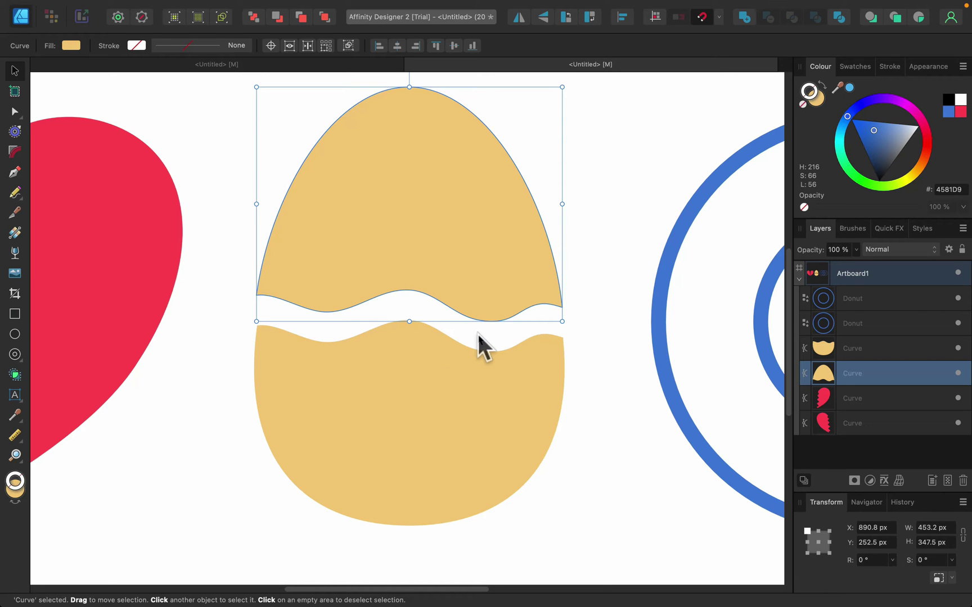
# - Reselect the egg's top half and knife a second wavy cut across it
pyautogui.click(578, 238)
pyautogui.click(463, 209)
pyautogui.click(17, 212)
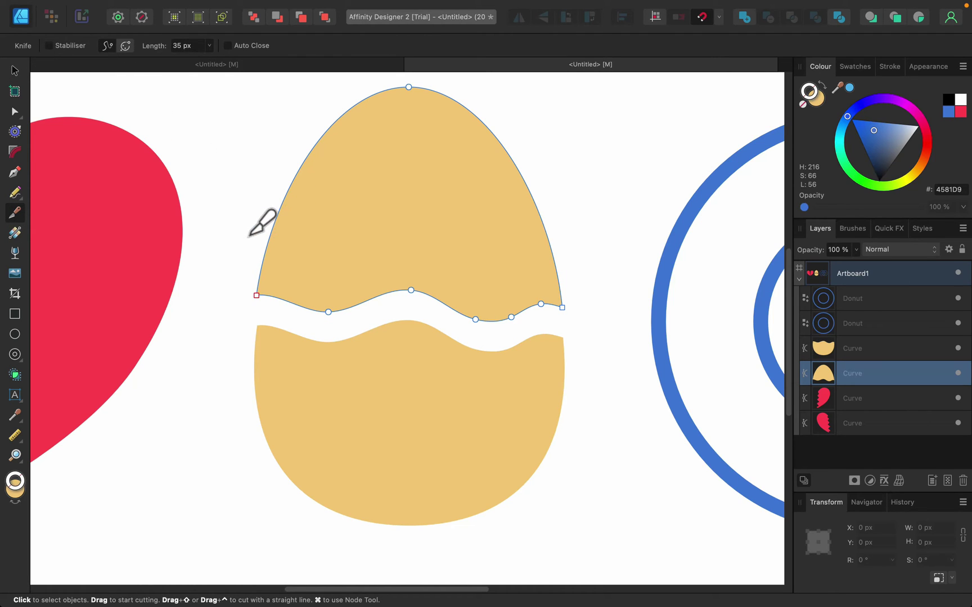
pyautogui.moveTo(250, 235)
pyautogui.mouseDown()
pyautogui.moveTo(287, 218)
pyautogui.moveTo(364, 234)
pyautogui.moveTo(421, 211)
pyautogui.moveTo(501, 241)
pyautogui.moveTo(594, 209)
pyautogui.mouseUp()
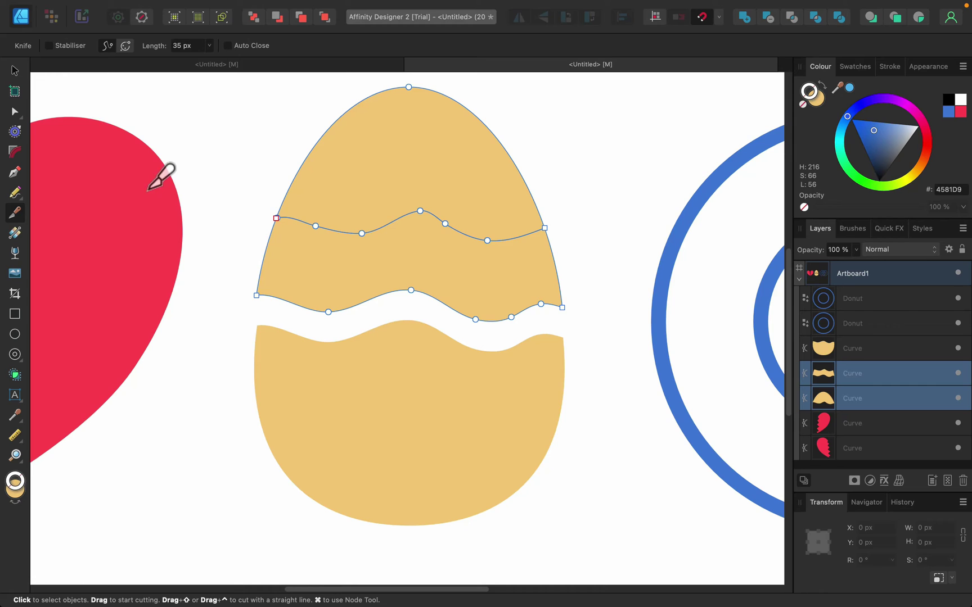
# - Raise the topmost egg piece to open a second gap, then deselect
pyautogui.click(15, 71)
pyautogui.click(209, 152)
pyautogui.moveTo(435, 197); pyautogui.dragTo(438, 184)
pyautogui.click(610, 440)
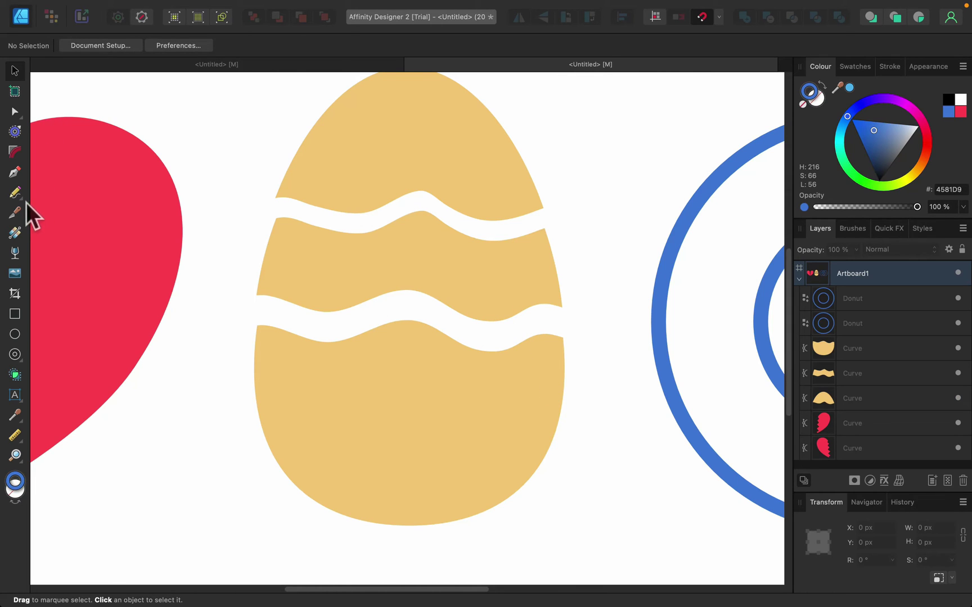
# - Knife a small wavy chip from the egg's bottom piece and drag it out below-left
pyautogui.click(362, 441)
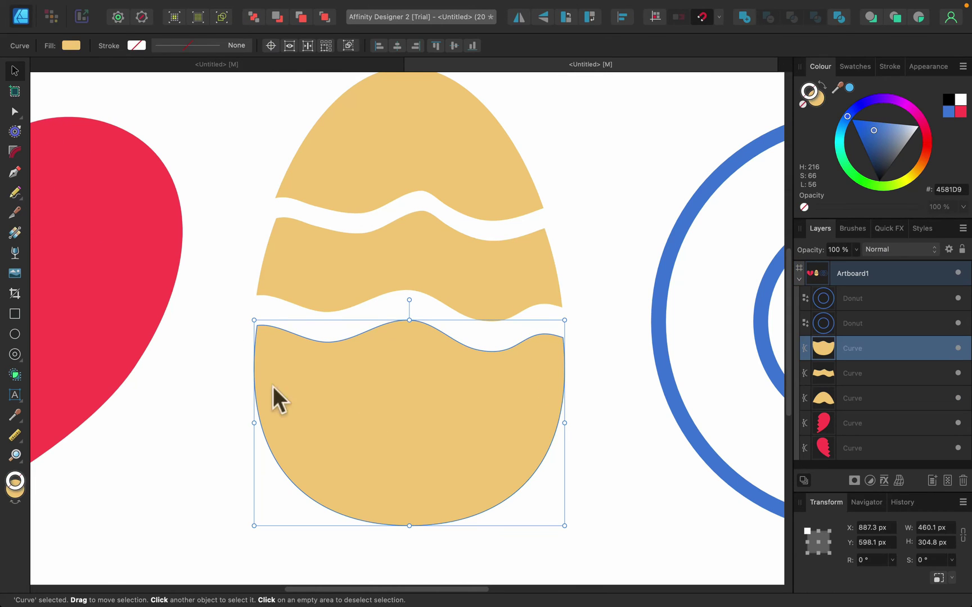
pyautogui.click(16, 212)
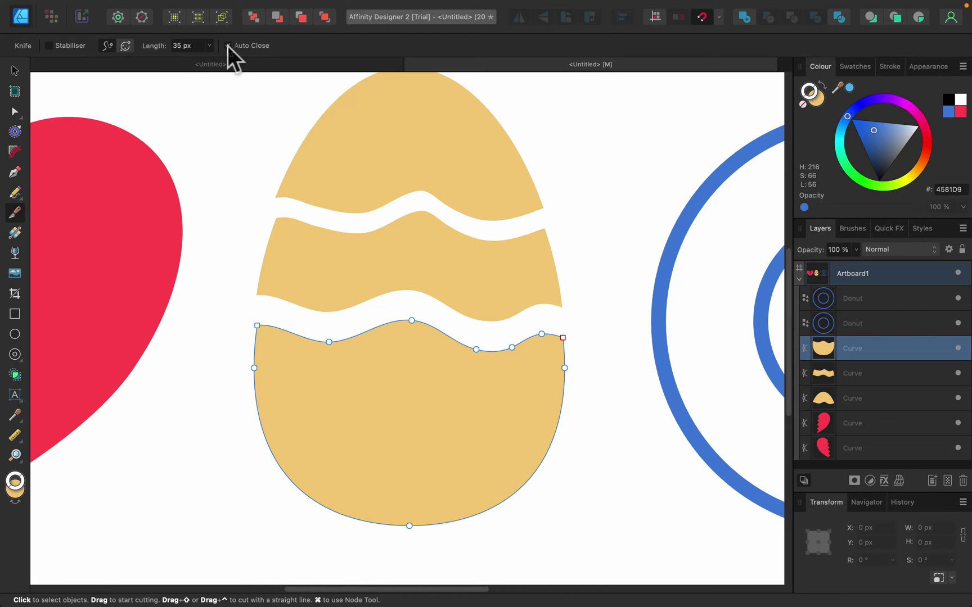
pyautogui.moveTo(249, 442)
pyautogui.mouseDown()
pyautogui.moveTo(268, 429)
pyautogui.moveTo(309, 438)
pyautogui.moveTo(359, 420)
pyautogui.moveTo(388, 434)
pyautogui.moveTo(421, 470)
pyautogui.mouseUp()
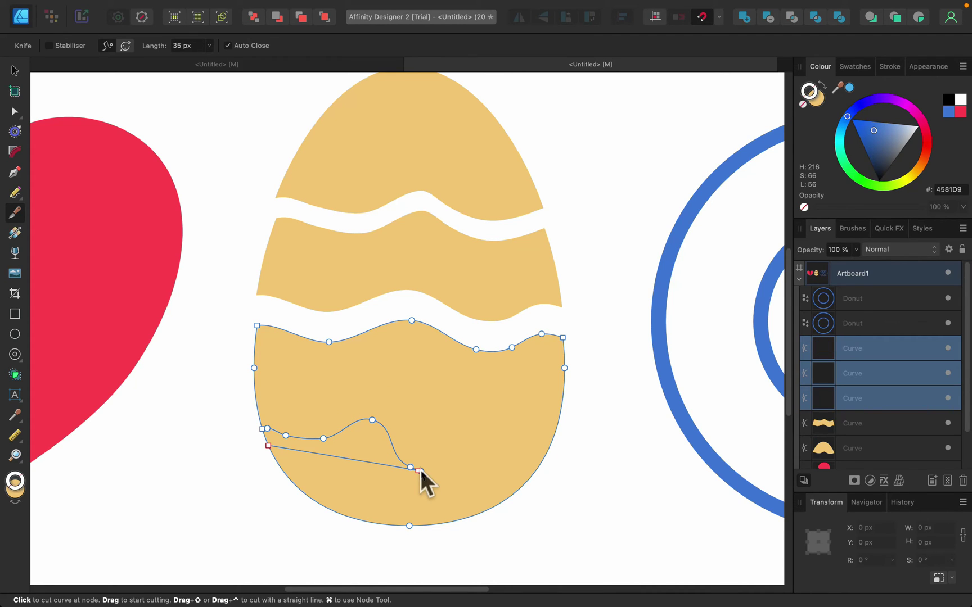
pyautogui.click(12, 68)
pyautogui.click(191, 530)
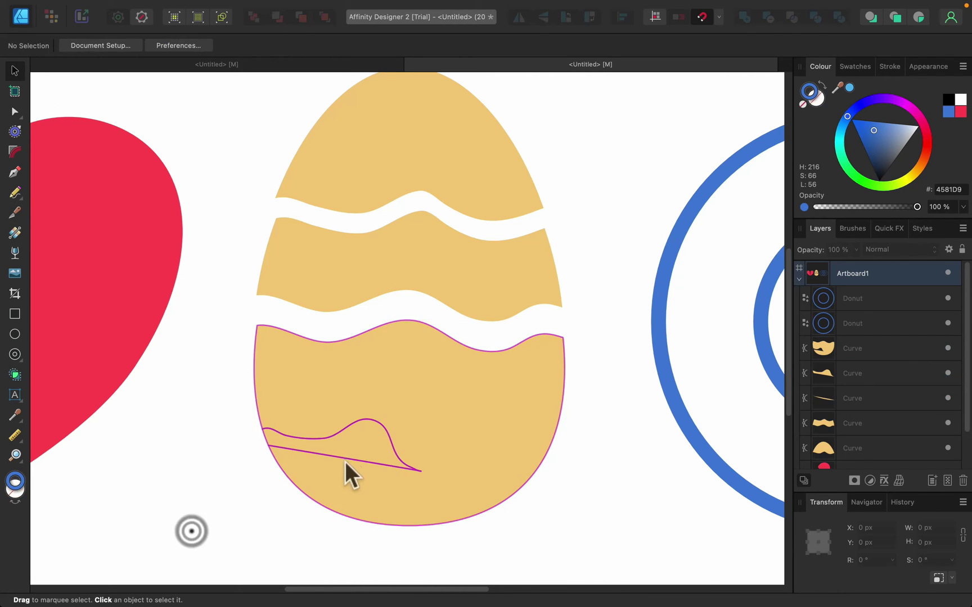
pyautogui.moveTo(345, 461)
pyautogui.mouseDown()
pyautogui.moveTo(326, 443)
pyautogui.moveTo(253, 474)
pyautogui.moveTo(212, 507)
pyautogui.mouseUp()
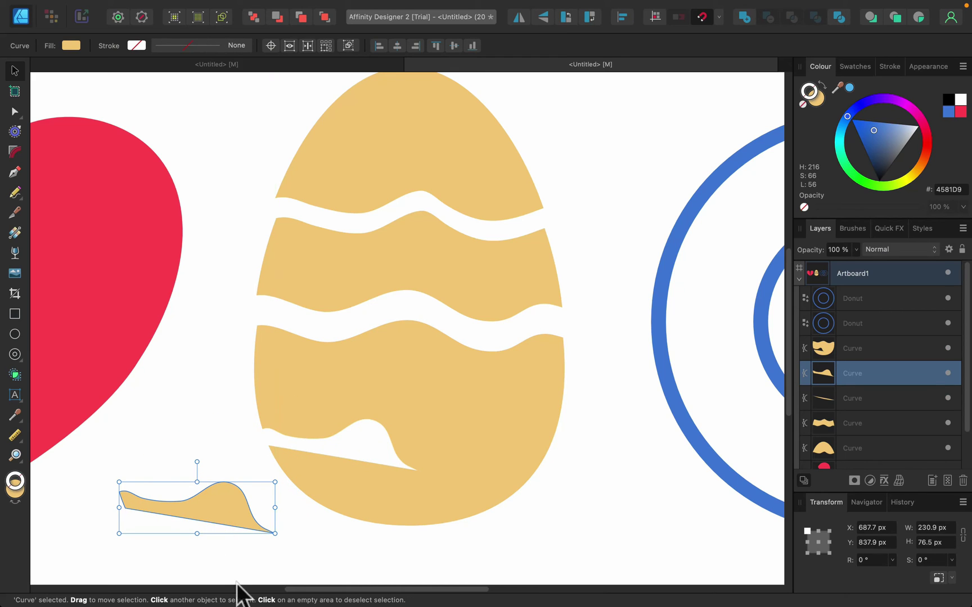
# - Deselect the egg and pan the view over to the blue donut rings
pyautogui.click(541, 470)
pyautogui.click(575, 245)
pyautogui.press('space')
pyautogui.moveTo(597, 214); pyautogui.dragTo(205, 224)
pyautogui.moveTo(668, 312); pyautogui.dragTo(560, 323)
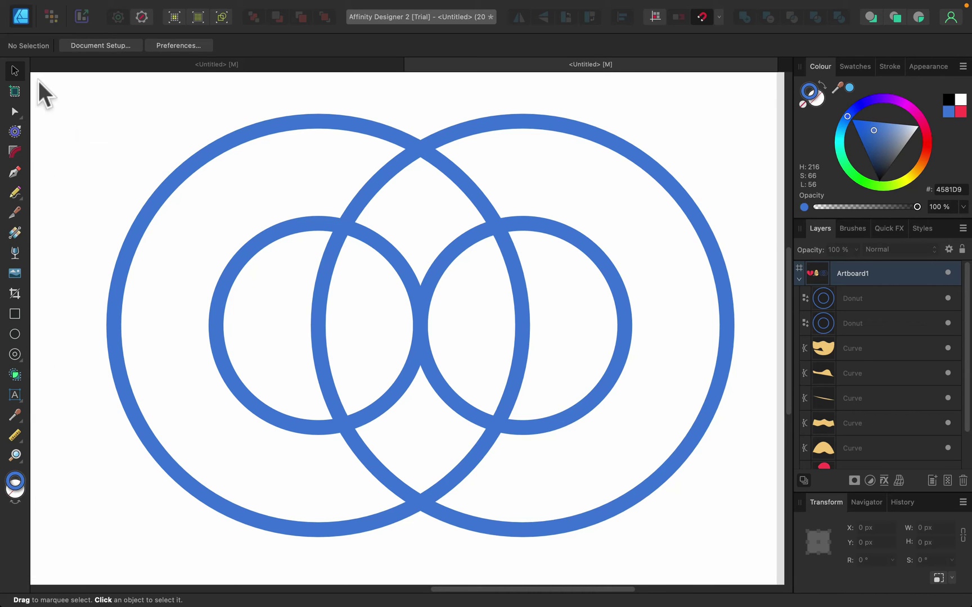
# - Select the big left blue ring, knife-cut its top arc, and adjust the cut node
pyautogui.click(16, 213)
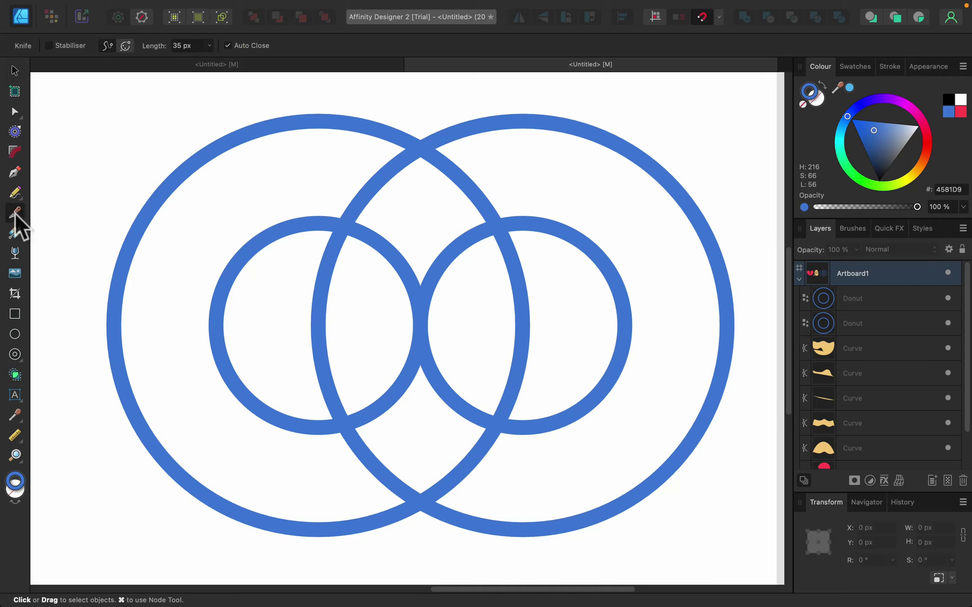
pyautogui.click(14, 71)
pyautogui.click(257, 128)
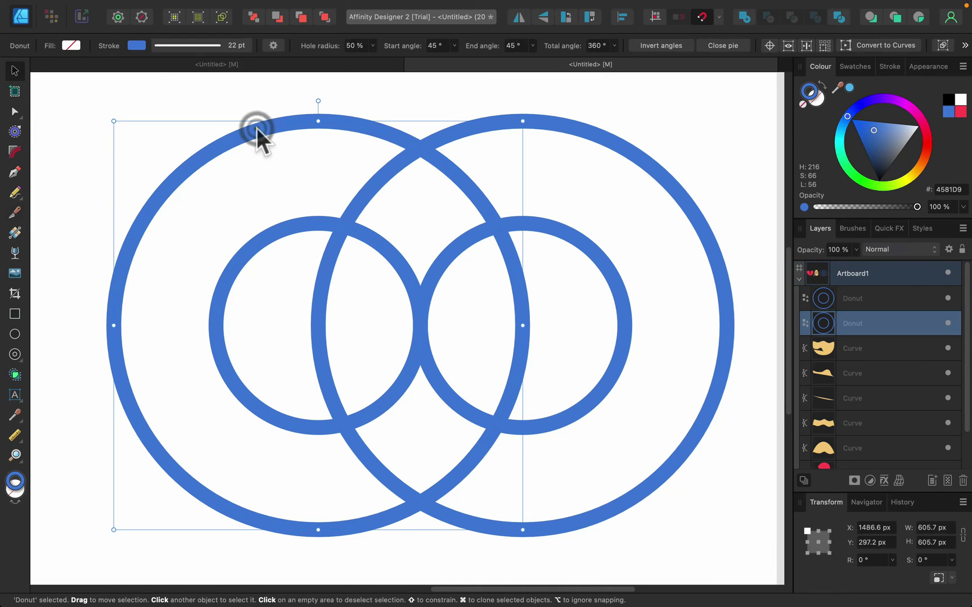
pyautogui.click(18, 211)
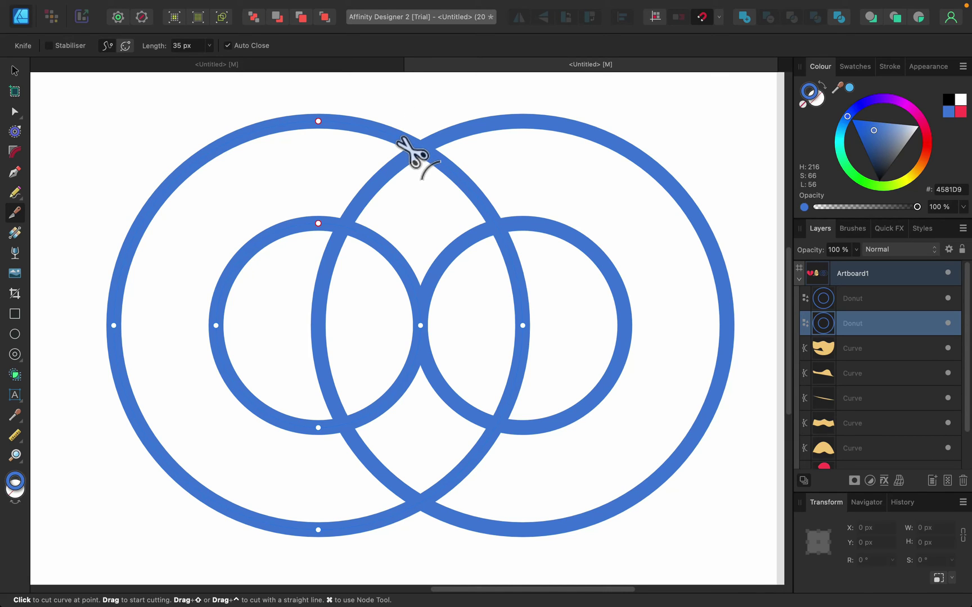
pyautogui.click(396, 136)
pyautogui.press('a')
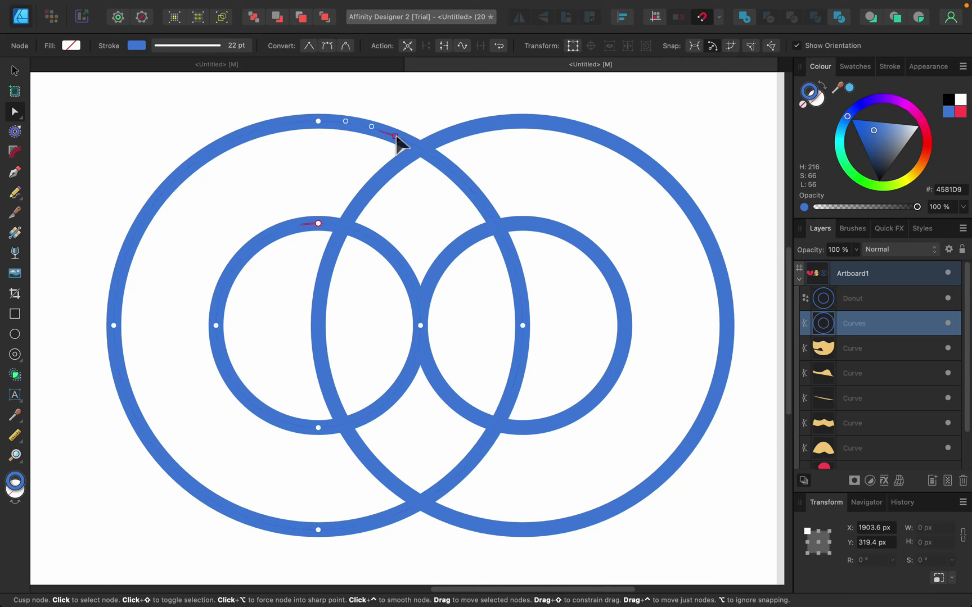
pyautogui.moveTo(396, 137)
pyautogui.mouseDown()
pyautogui.moveTo(376, 133)
pyautogui.moveTo(395, 136)
pyautogui.mouseUp()
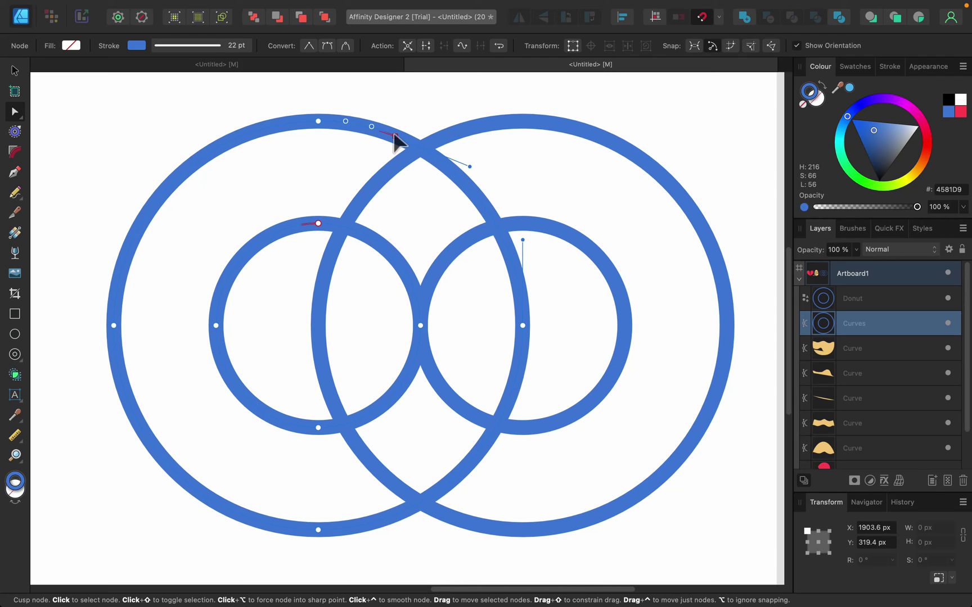
# - Cut the ring again near the crossing, move that node, and delete it to open a gap
pyautogui.click(15, 213)
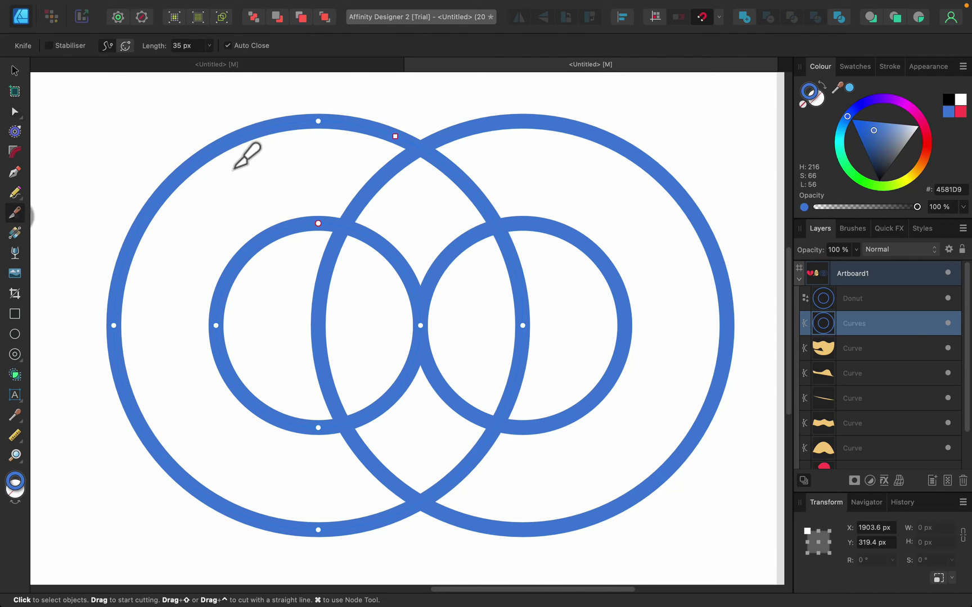
pyautogui.click(439, 160)
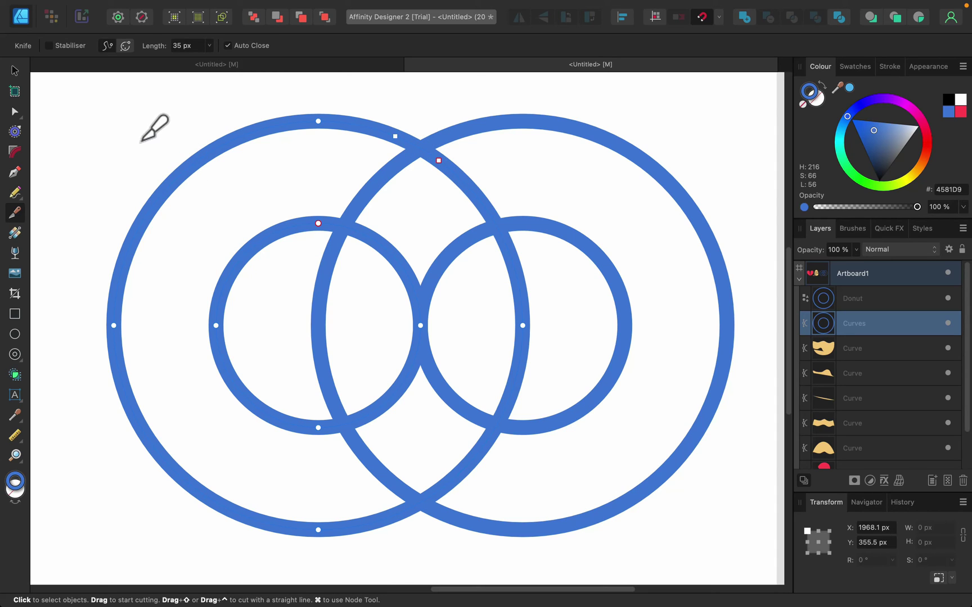
pyautogui.click(15, 111)
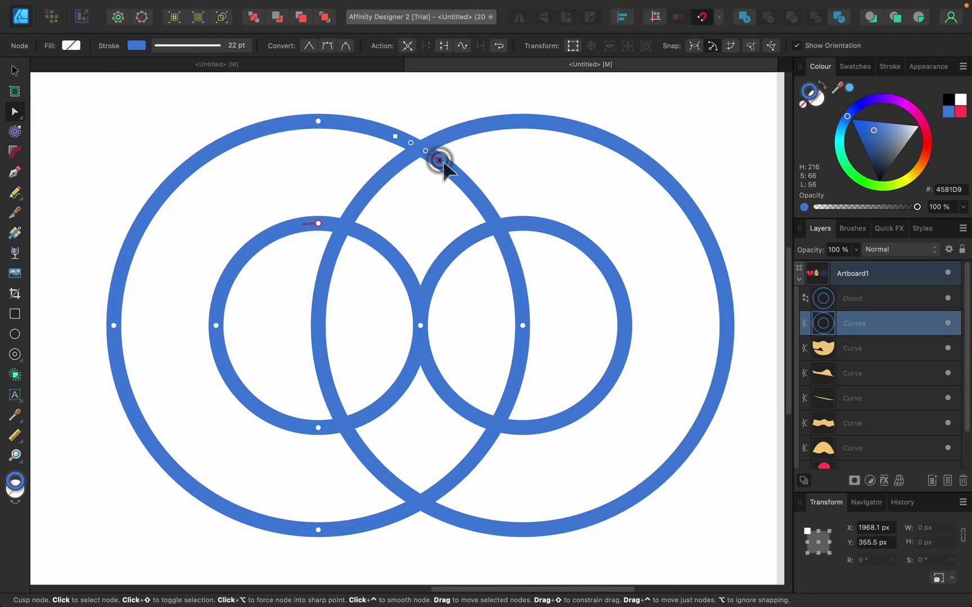
pyautogui.moveTo(439, 159); pyautogui.dragTo(430, 117)
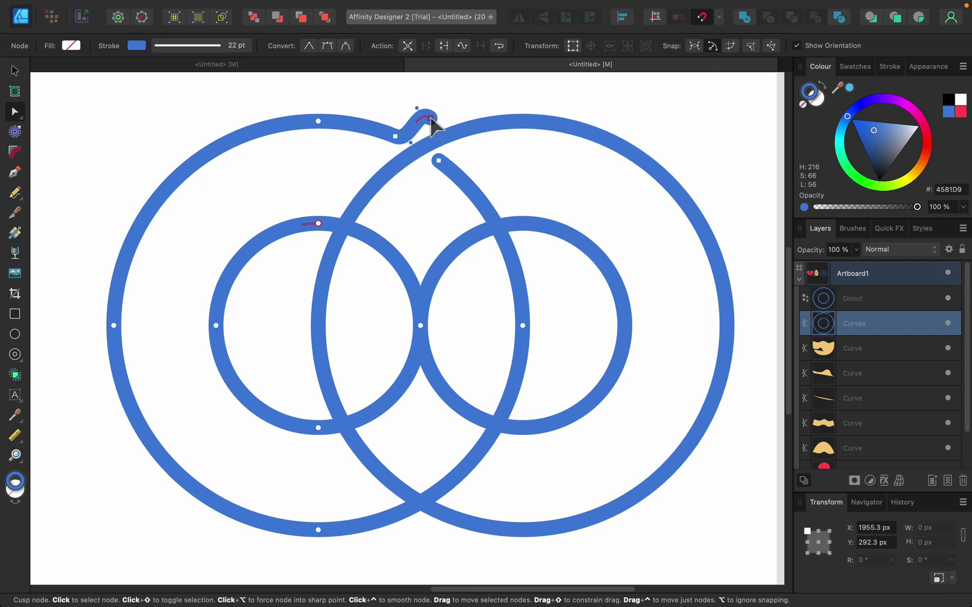
pyautogui.press('BackSpace')
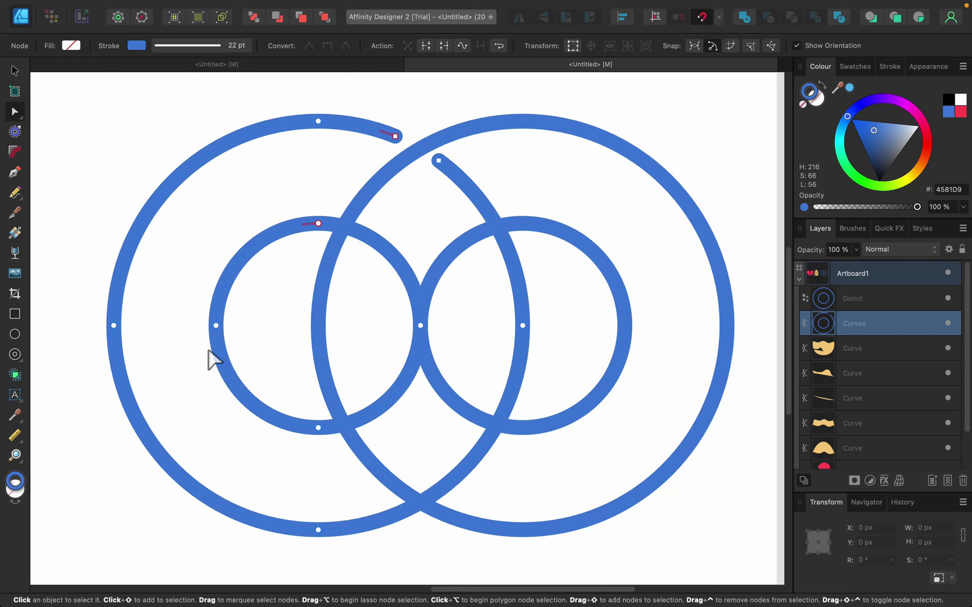
# - Knife-cut the rings at the lower crossing to split them into separate curves
pyautogui.scroll(-3, 403, 446)
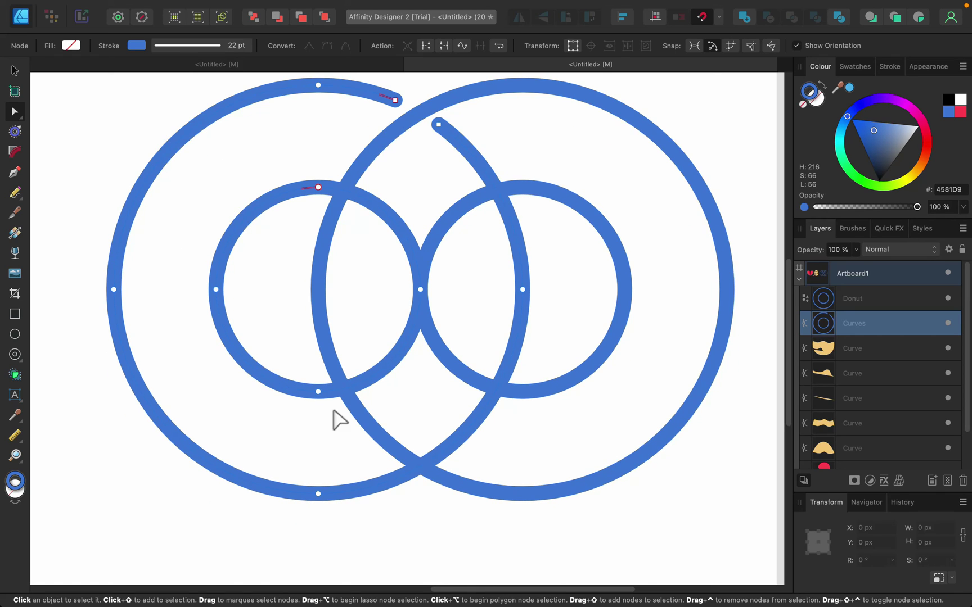
pyautogui.click(15, 213)
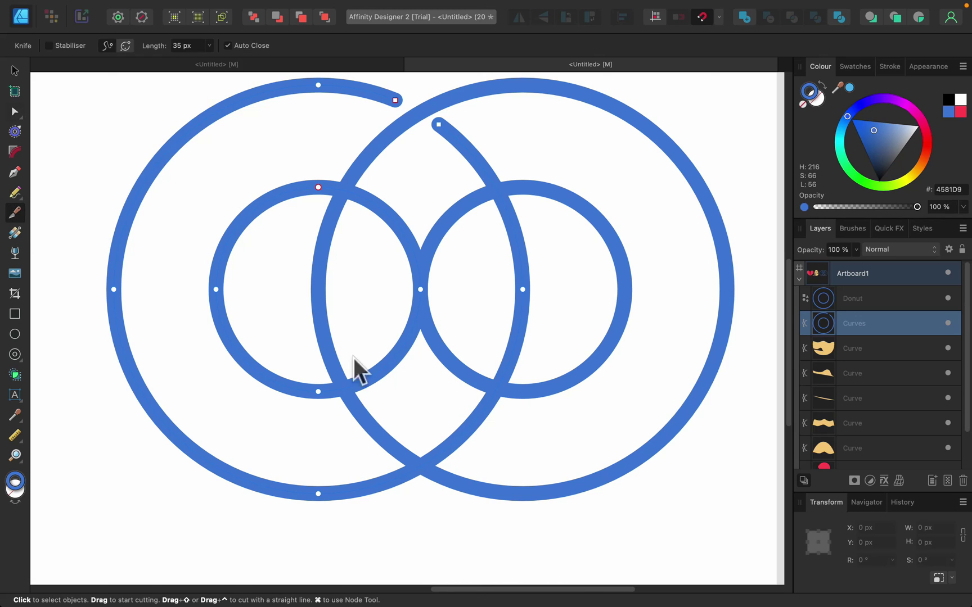
pyautogui.click(436, 453)
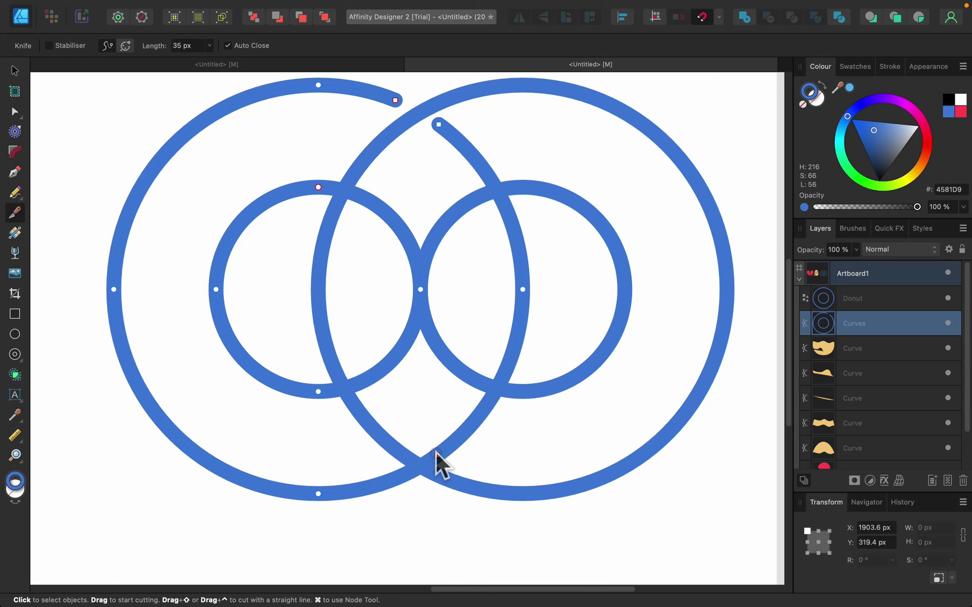
pyautogui.moveTo(450, 442); pyautogui.dragTo(435, 450)
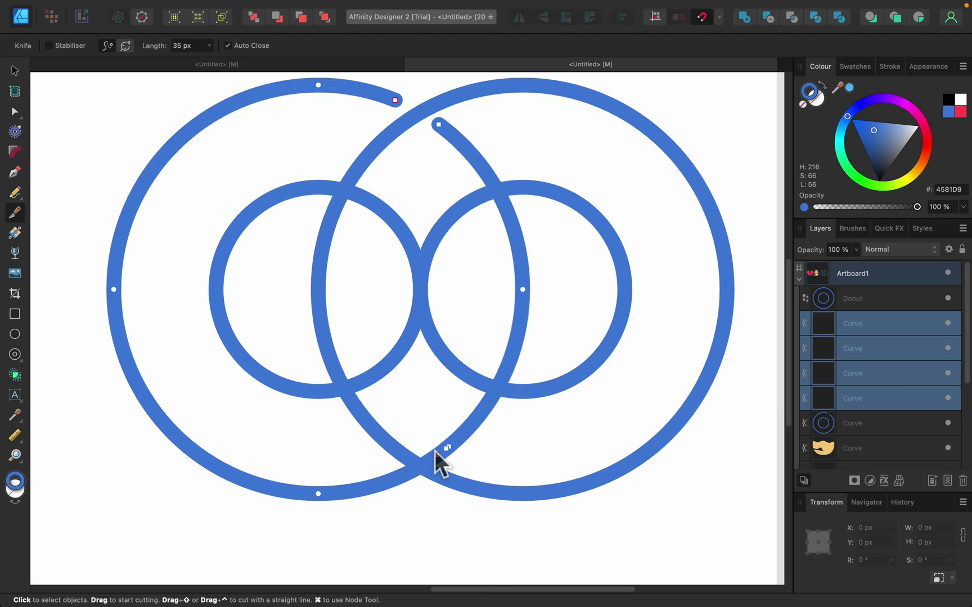
pyautogui.click(399, 477)
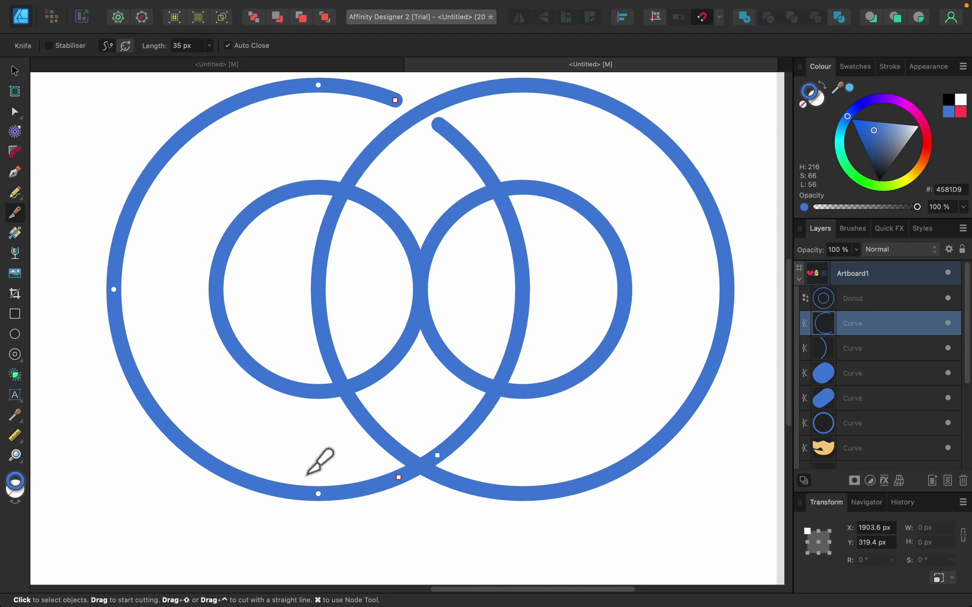
# - Add cut points along the left ring's outer arc at the bottom, lower left and upper left
pyautogui.click(214, 465)
pyautogui.click(149, 403)
pyautogui.click(155, 164)
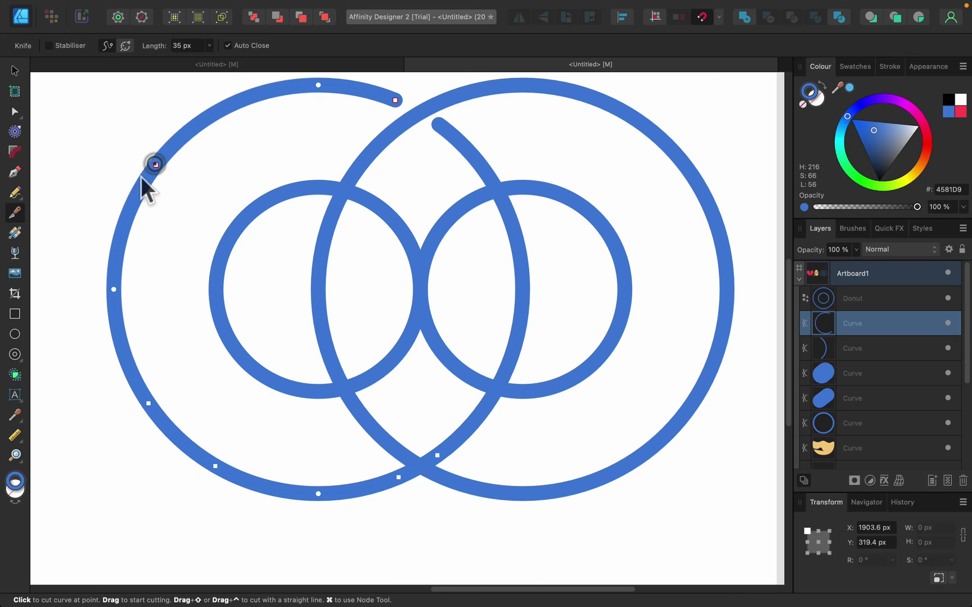
pyautogui.click(127, 215)
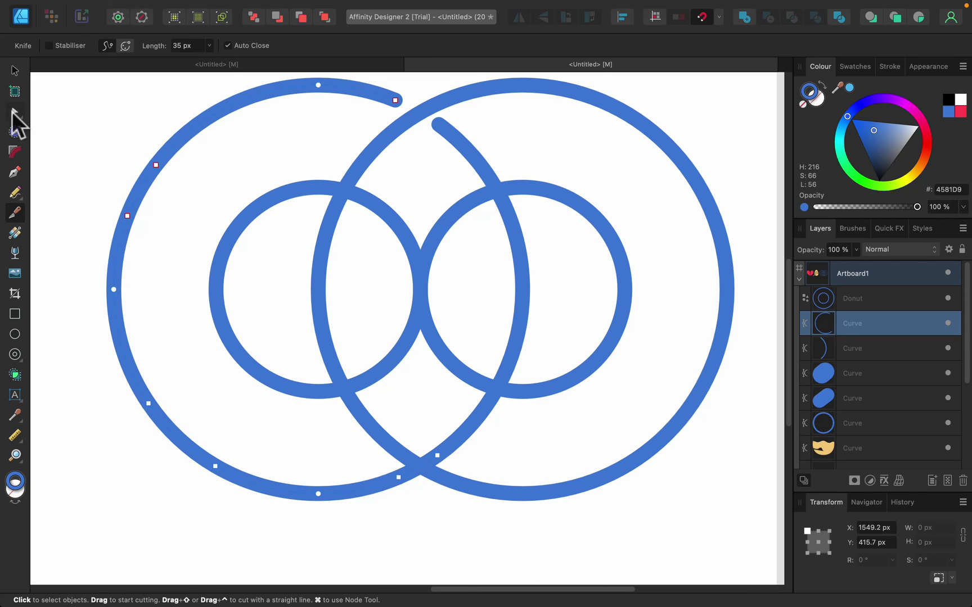
pyautogui.click(15, 111)
# - Pull the cut ends of the left ring apart into six separate dashes, one bottom piece kinked
pyautogui.moveTo(156, 164); pyautogui.dragTo(175, 135)
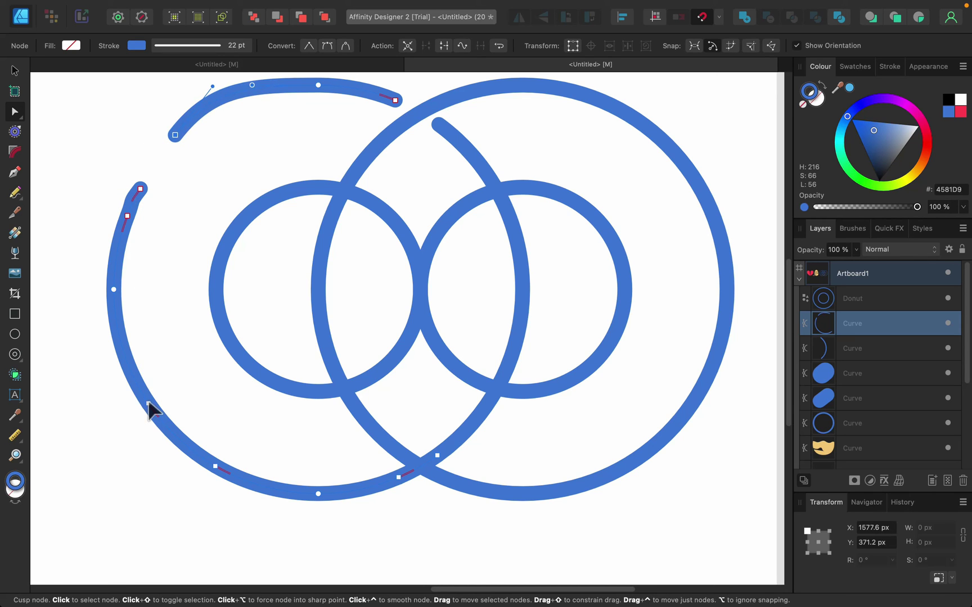
pyautogui.moveTo(148, 402)
pyautogui.mouseDown()
pyautogui.moveTo(147, 376)
pyautogui.moveTo(129, 402)
pyautogui.mouseUp()
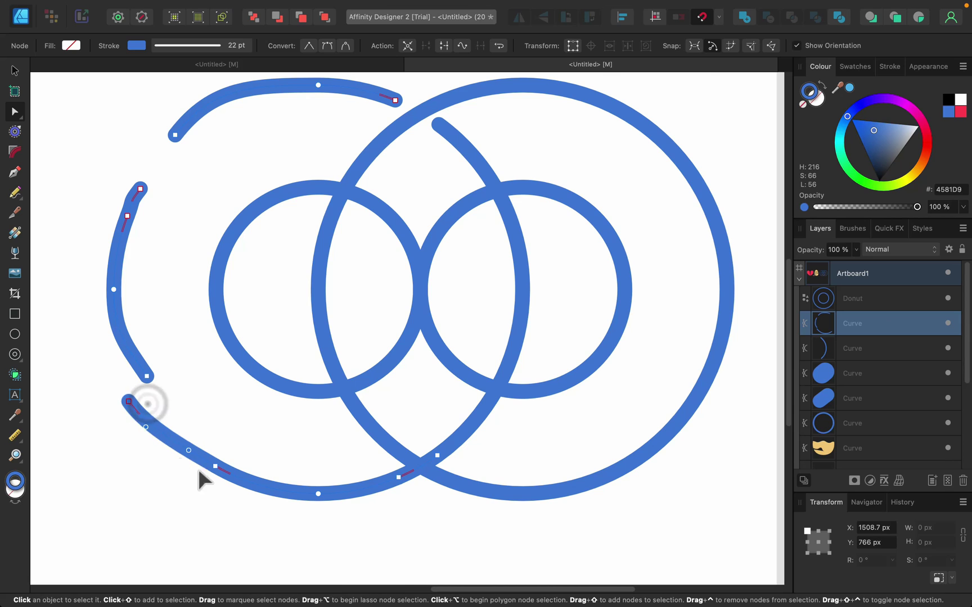
pyautogui.moveTo(214, 467); pyautogui.dragTo(216, 438)
pyautogui.moveTo(398, 476); pyautogui.dragTo(357, 449)
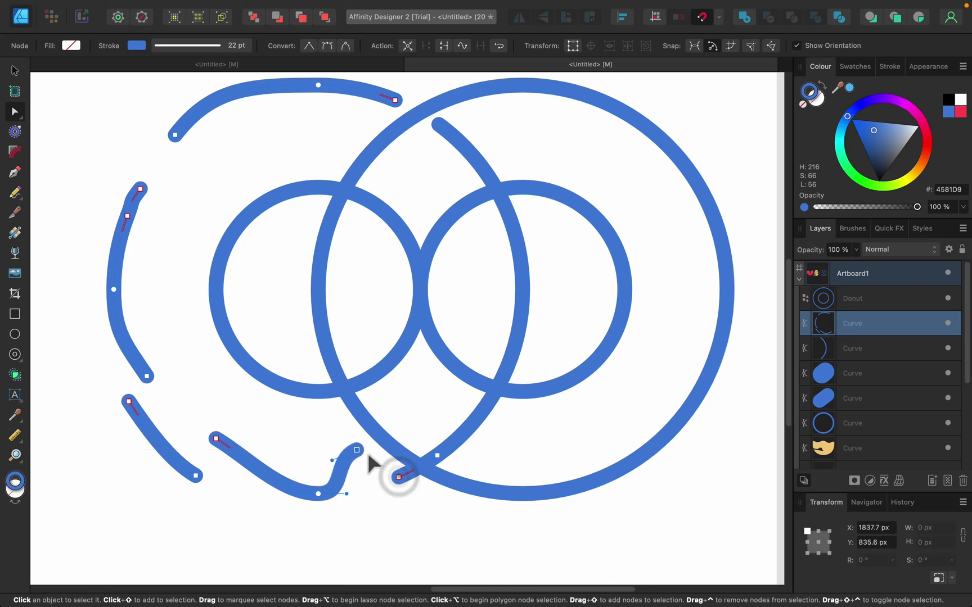
pyautogui.moveTo(438, 452); pyautogui.dragTo(390, 519)
pyautogui.click(516, 450)
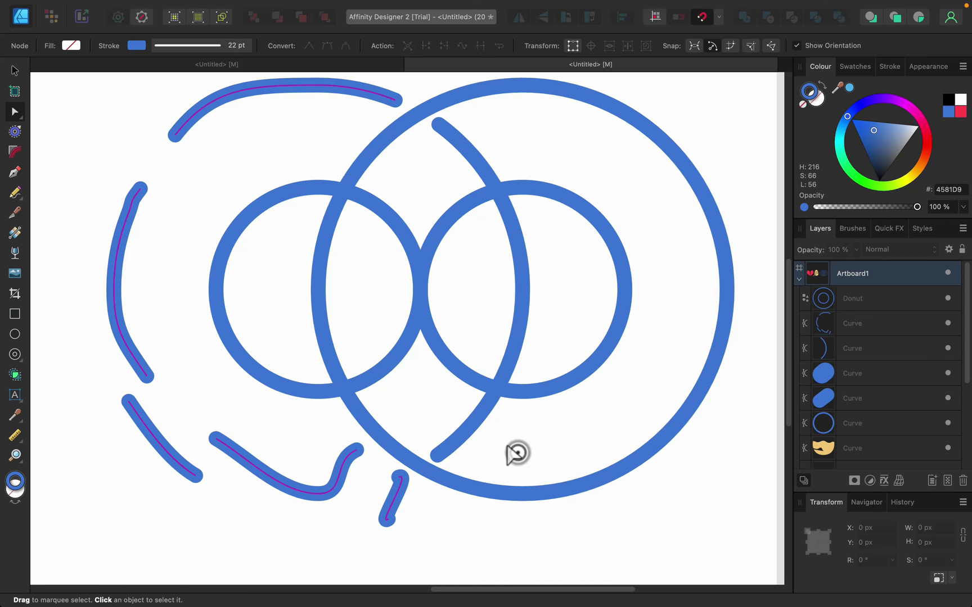
# - Zoom to fit the whole artboard showing the cracked heart, banded egg and dashed blue ring
pyautogui.scroll(2, 494, 434)
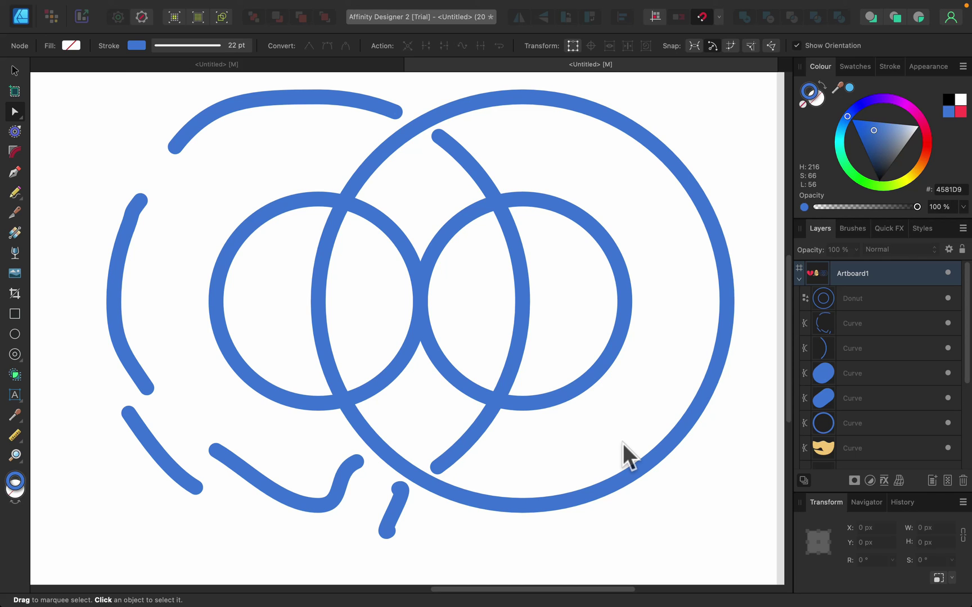
pyautogui.press('super+0')
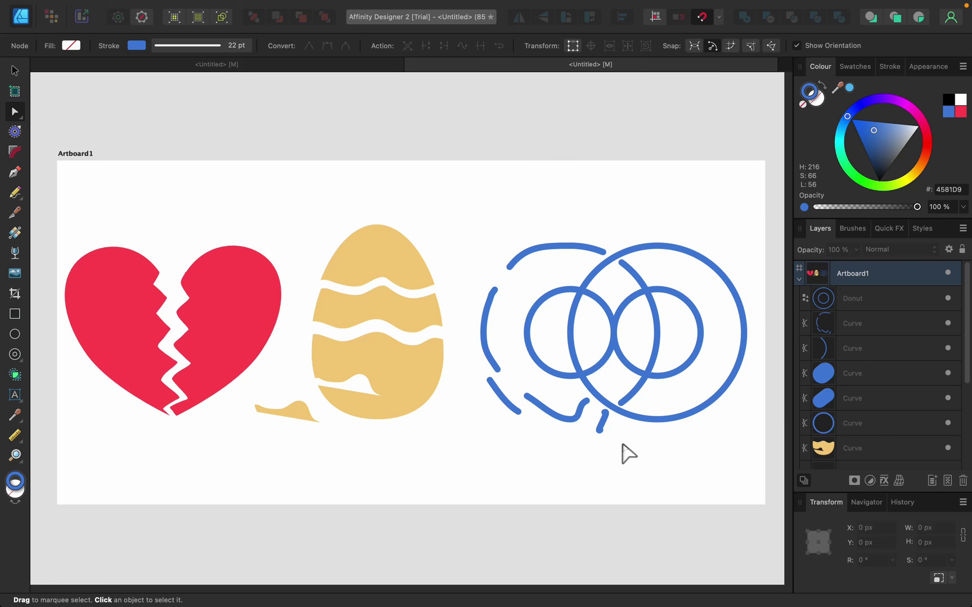